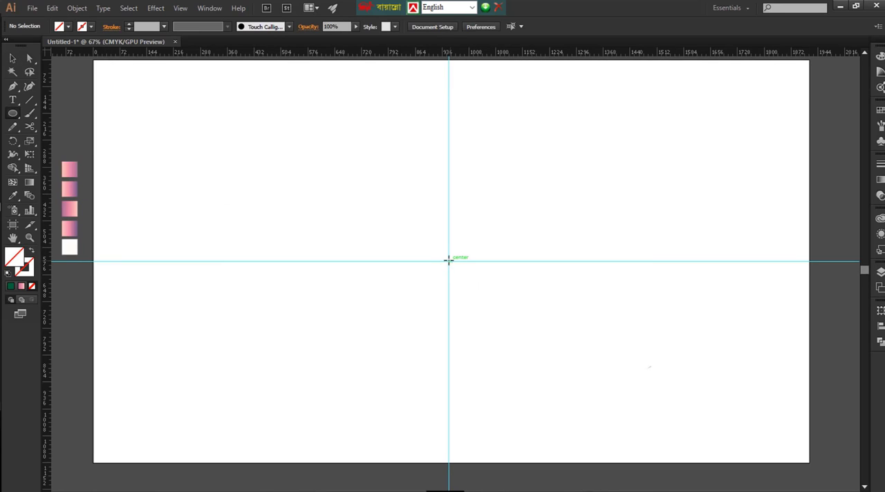
# Draw a circle about 677 pt across, centered on the guides' intersection, and fill it with green
pyautogui.moveTo(449, 262); pyautogui.dragTo(564, 388)
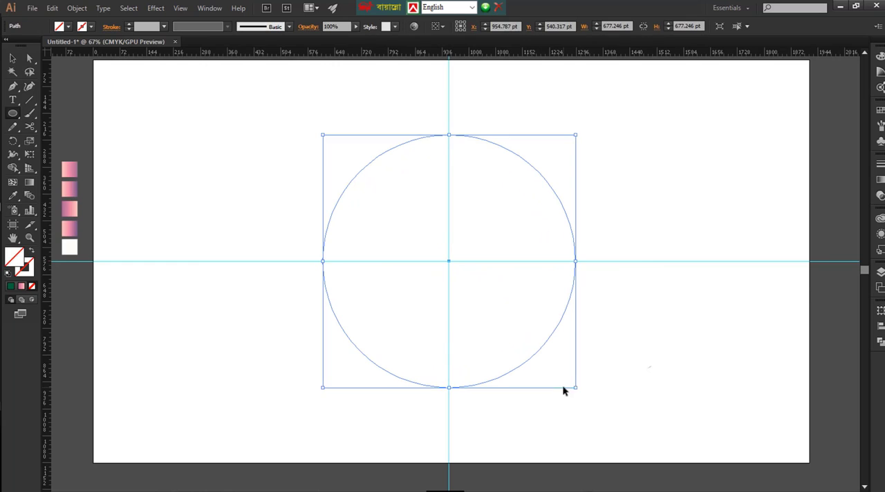
pyautogui.click(68, 26)
pyautogui.click(66, 59)
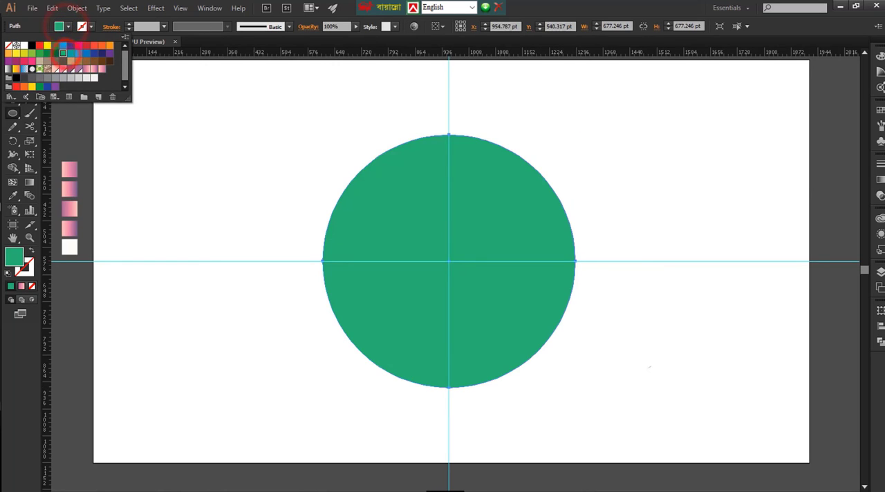
pyautogui.click(9, 60)
pyautogui.click(503, 274)
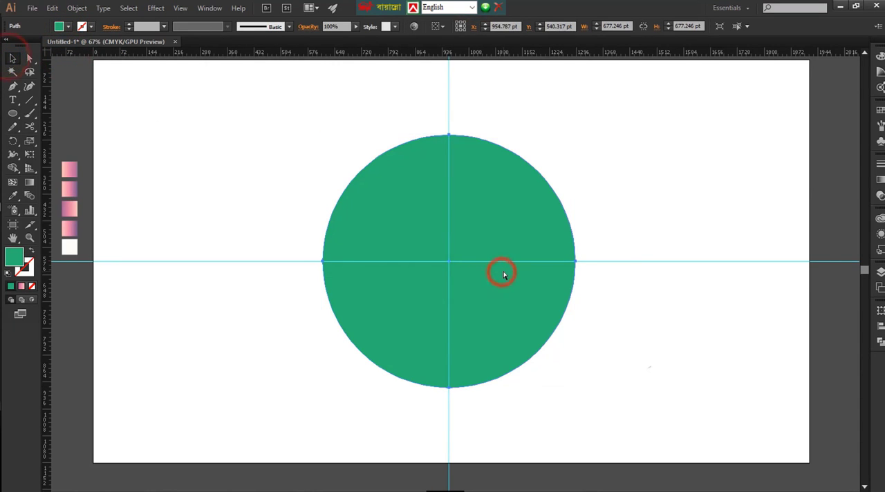
# Duplicate the circle in place, shrink the copy to about half size around its center, and cut it out to leave a ring
pyautogui.hotkey('ctrl', 'f')
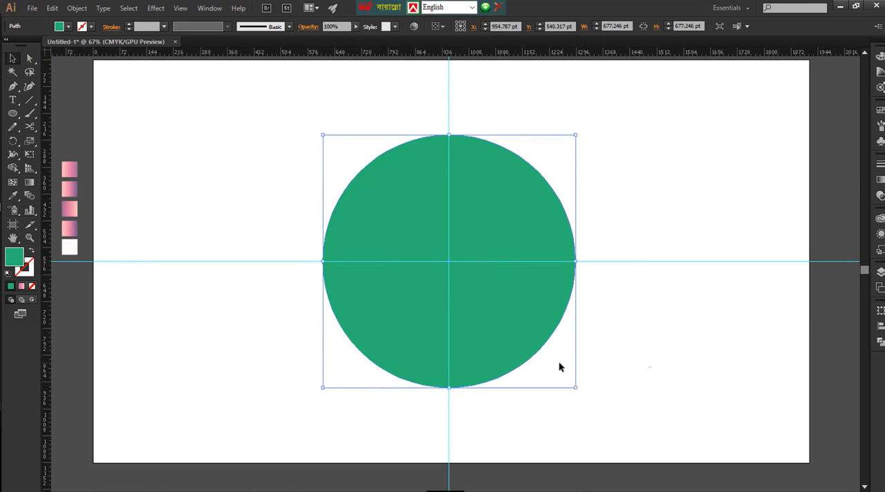
pyautogui.moveTo(576, 387); pyautogui.dragTo(518, 329)
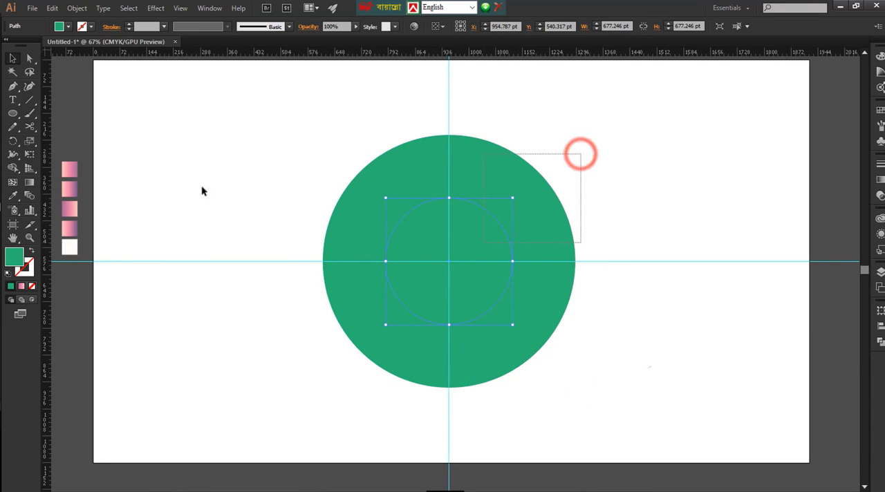
pyautogui.hotkey('ctrl', 'a')
pyautogui.click(14, 168)
pyautogui.keyDown('alt'); pyautogui.click(409, 243); pyautogui.keyUp('alt')
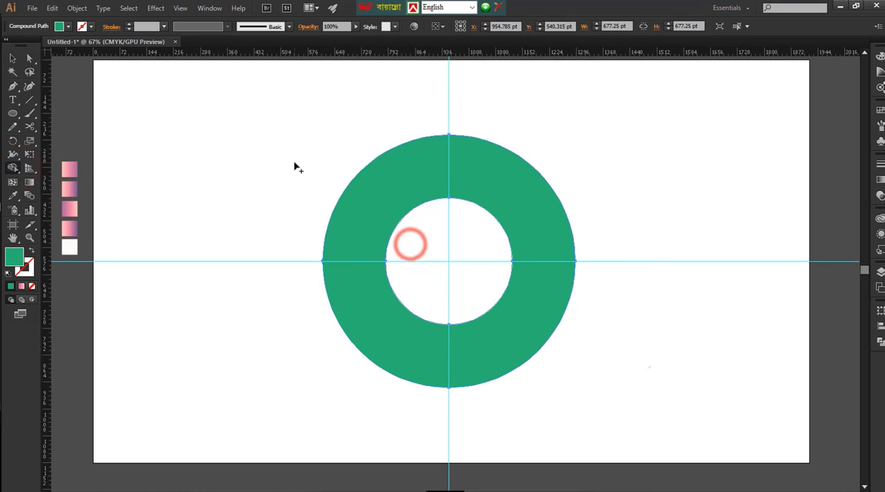
pyautogui.press('v')
pyautogui.click(583, 179)
# Draw a square about 288 pt wide, rotate it 45 degrees, and place it over the ring's right side, centered on the horizontal guide
pyautogui.moveTo(12, 112)
pyautogui.mouseDown()
pyautogui.moveTo(50, 139)
pyautogui.moveTo(64, 114)
pyautogui.mouseUp()
pyautogui.moveTo(206, 200); pyautogui.dragTo(261, 255)
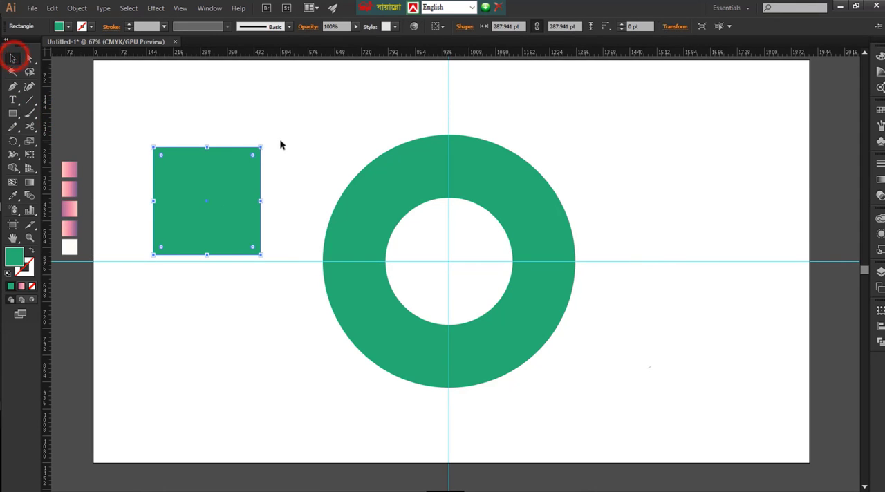
pyautogui.moveTo(263, 143); pyautogui.dragTo(253, 204)
pyautogui.moveTo(251, 203); pyautogui.dragTo(646, 261)
# Remove the rotated square and the ring area beneath it with Shape Builder to form a letter C
pyautogui.moveTo(674, 174); pyautogui.dragTo(390, 249)
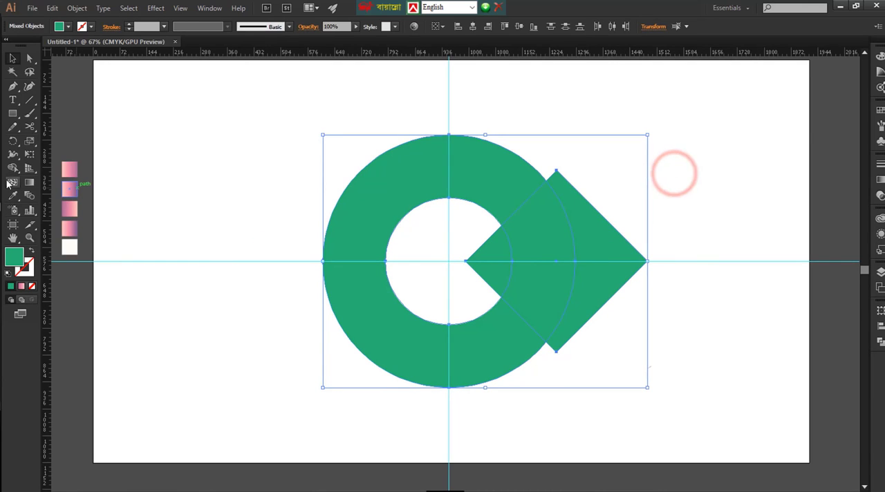
pyautogui.moveTo(493, 265); pyautogui.dragTo(681, 274)
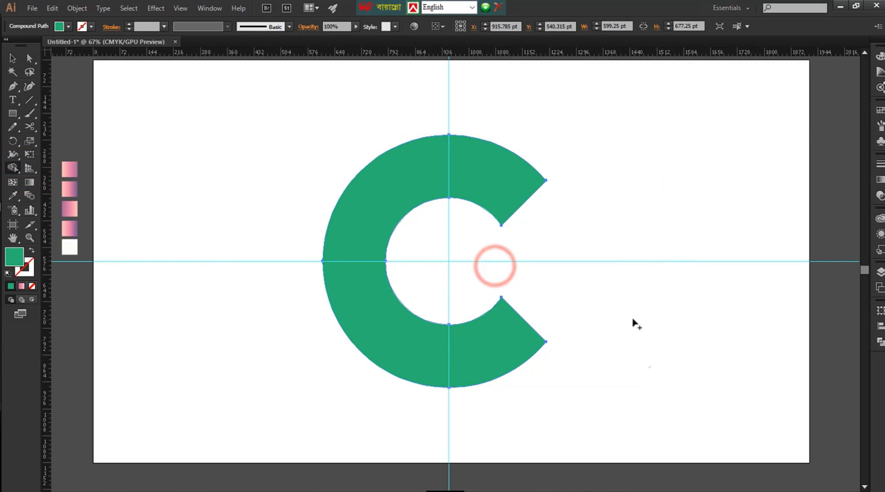
pyautogui.press('v')
pyautogui.click(624, 289)
pyautogui.click(668, 328)
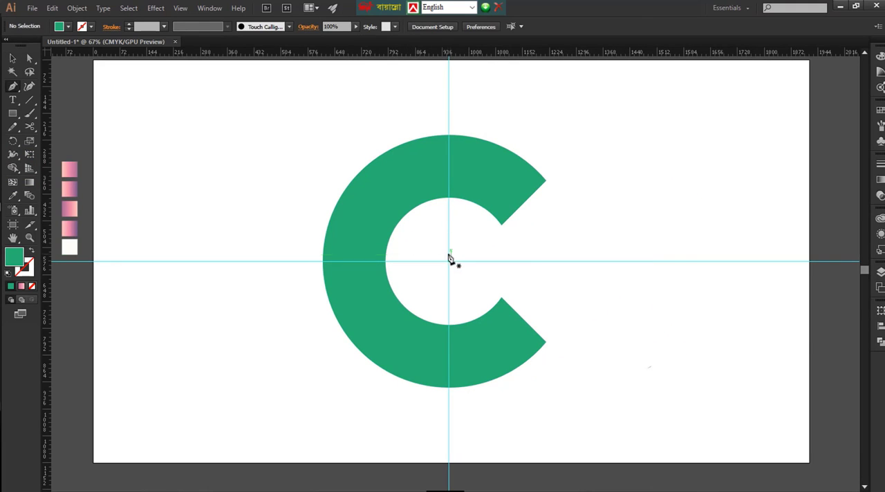
# Draw a curved Pen path from the C's upper inner tip to its upper-left outer edge
pyautogui.click(500, 223)
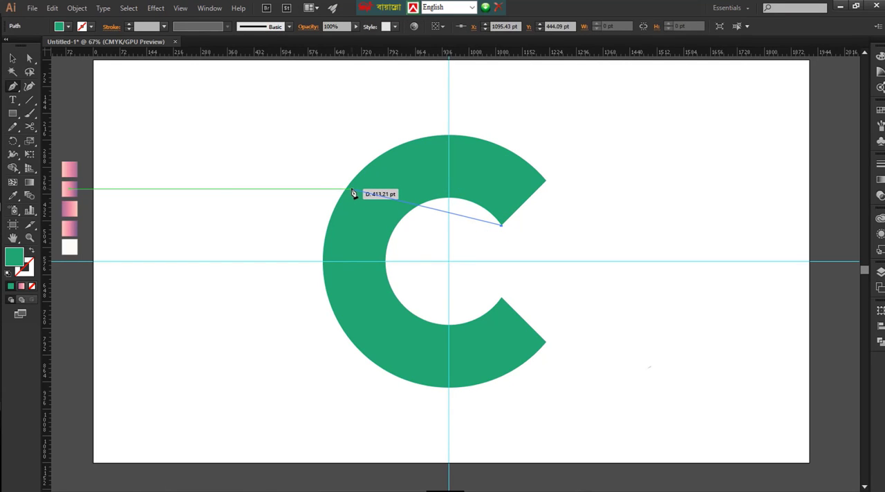
pyautogui.moveTo(344, 190); pyautogui.dragTo(255, 229)
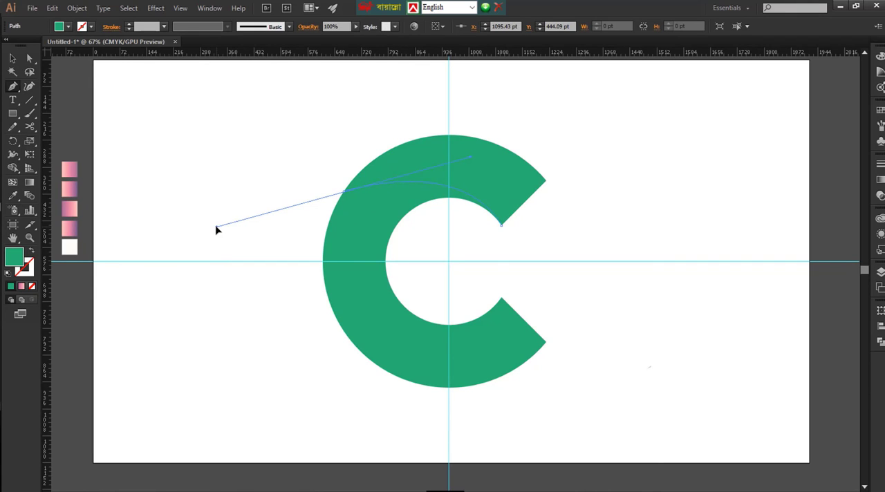
pyautogui.moveTo(216, 226); pyautogui.dragTo(215, 226)
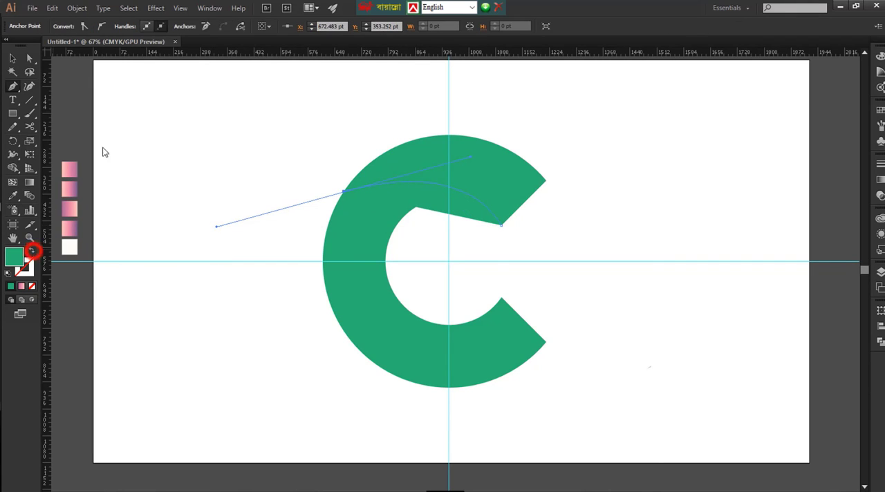
# Give the curved path no fill and a black 1 pt stroke
pyautogui.click(31, 250)
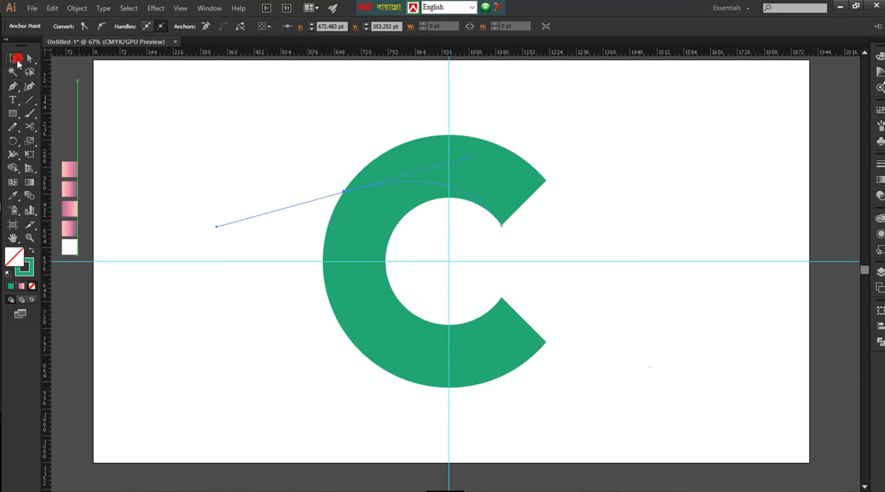
pyautogui.click(16, 58)
pyautogui.click(396, 181)
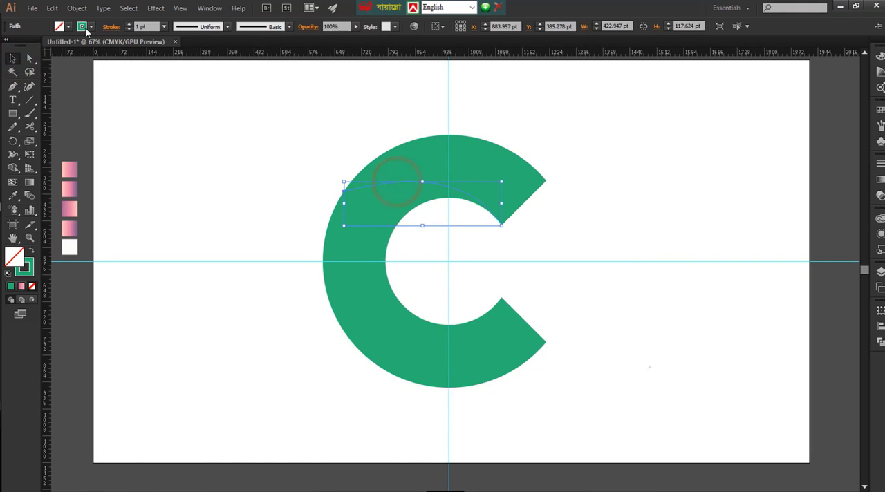
pyautogui.click(84, 28)
pyautogui.click(33, 46)
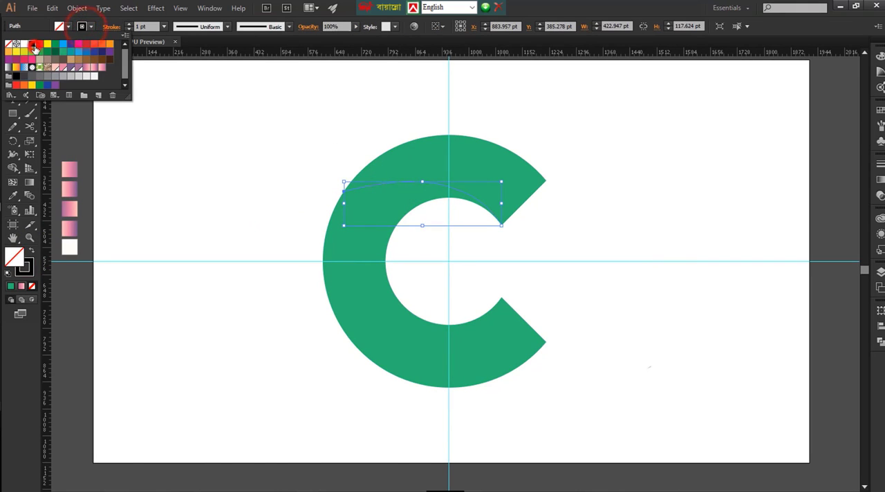
pyautogui.click(293, 123)
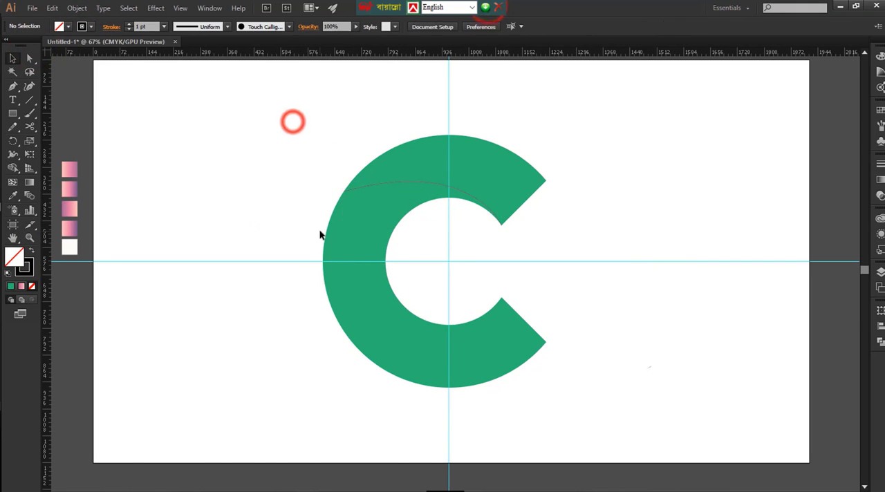
# Reshape the upper curve by pulling the direction handle of its left end anchor upward to make the arc higher
pyautogui.click(394, 186)
pyautogui.hotkey('ctrl', '=')
pyautogui.hotkey('ctrl', '=')
pyautogui.scroll(3, 381, 294)
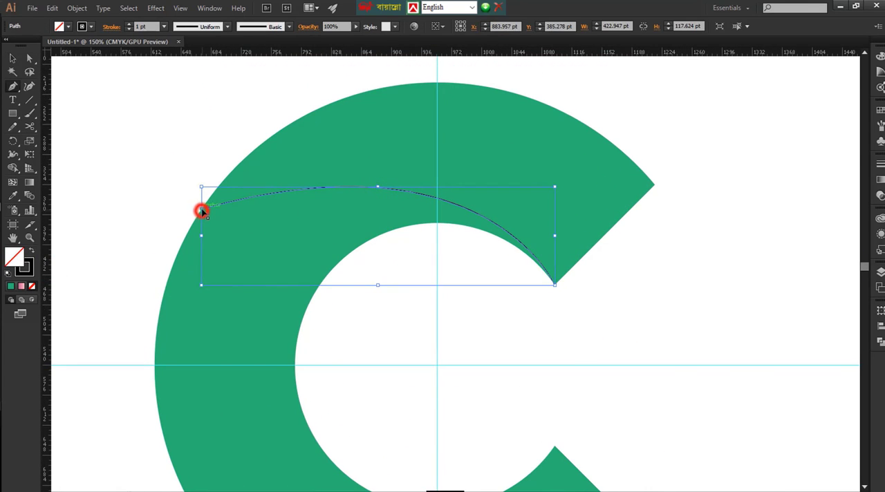
pyautogui.moveTo(201, 210); pyautogui.dragTo(483, 132)
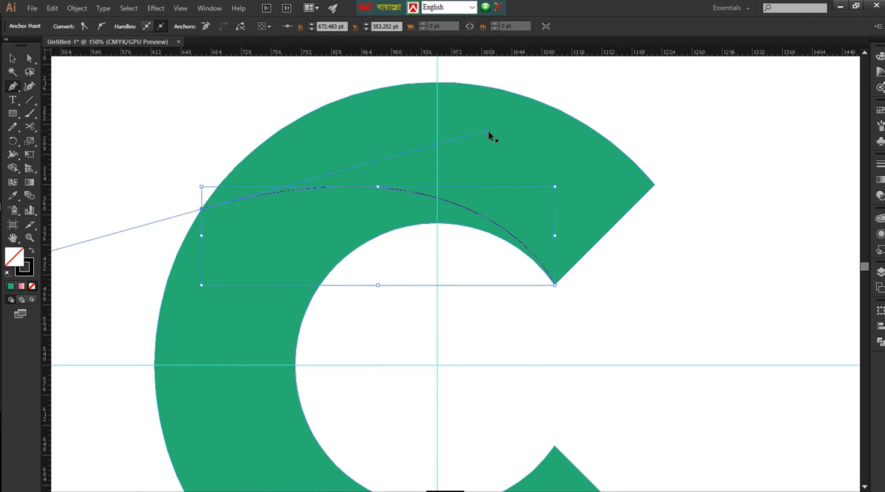
pyautogui.moveTo(486, 131); pyautogui.dragTo(458, 91)
# Draw a second curved Pen path from the C's upper-left inner edge, bulging left to its lower-left outer edge
pyautogui.moveTo(358, 299); pyautogui.dragTo(374, 269)
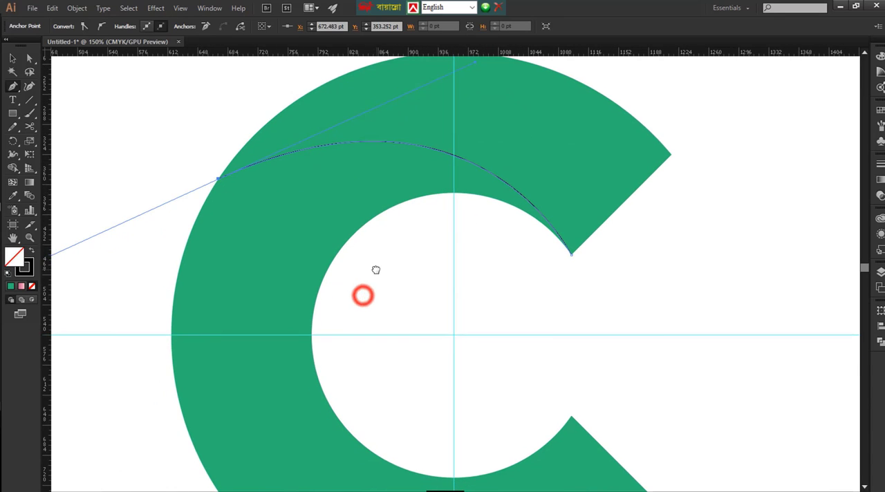
pyautogui.scroll(-1, 331, 271)
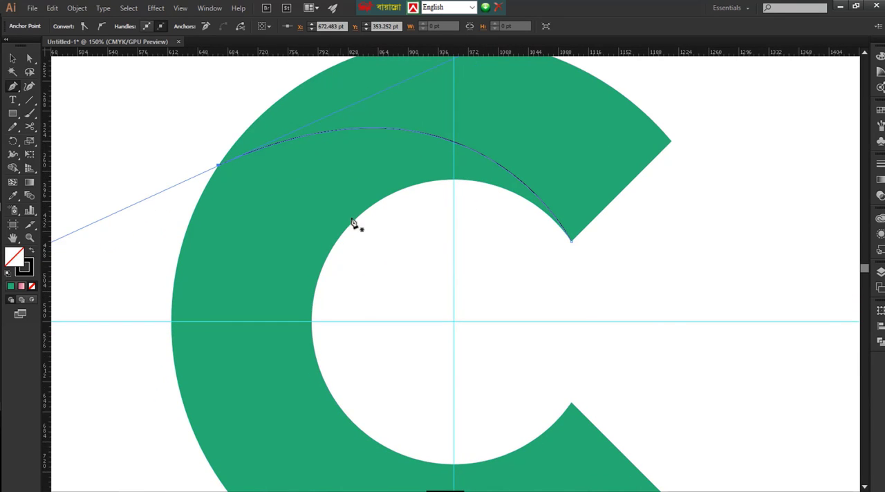
pyautogui.click(365, 213)
pyautogui.scroll(-12, 343, 263)
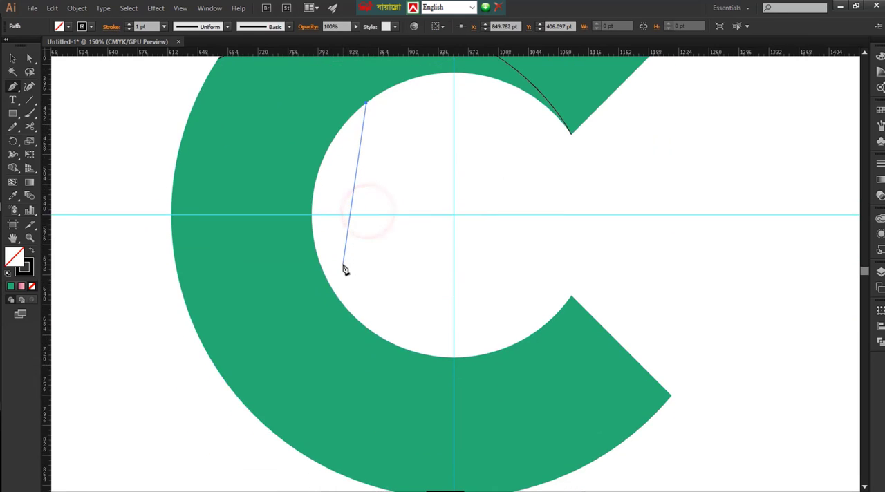
pyautogui.hotkey('ctrl', '-')
pyautogui.hotkey('ctrl', '-')
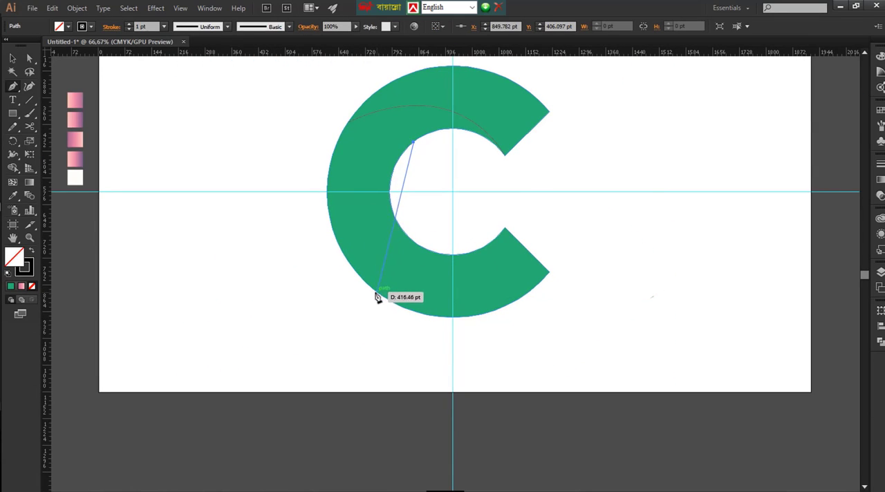
pyautogui.moveTo(379, 296); pyautogui.dragTo(423, 393)
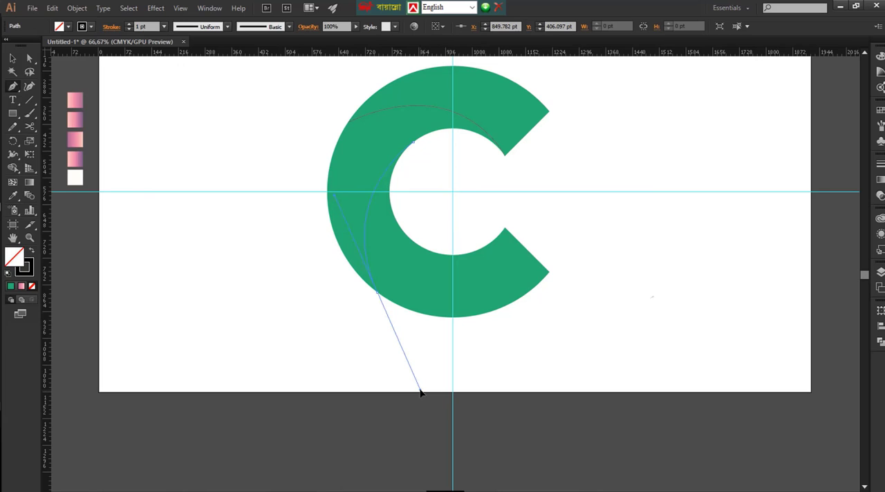
pyautogui.moveTo(420, 391); pyautogui.dragTo(420, 392)
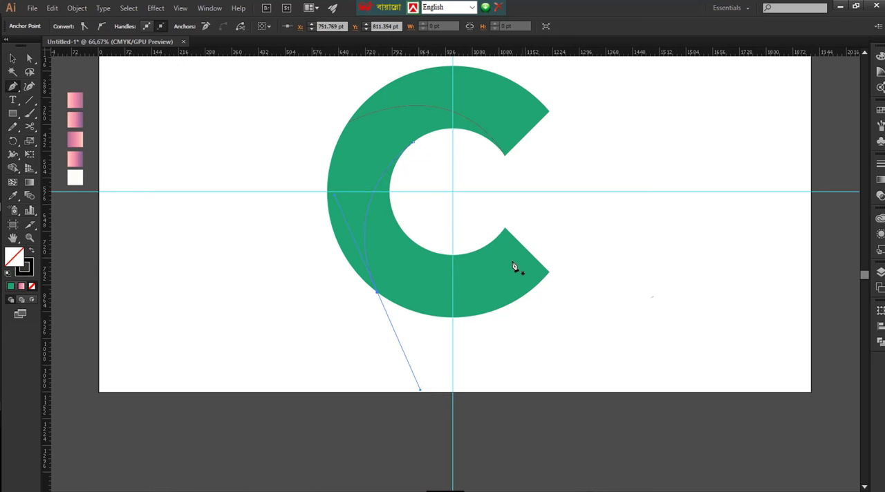
# Draw a third curved Pen path from the C's lower outer tip to its lower-left inner edge
pyautogui.click(548, 272)
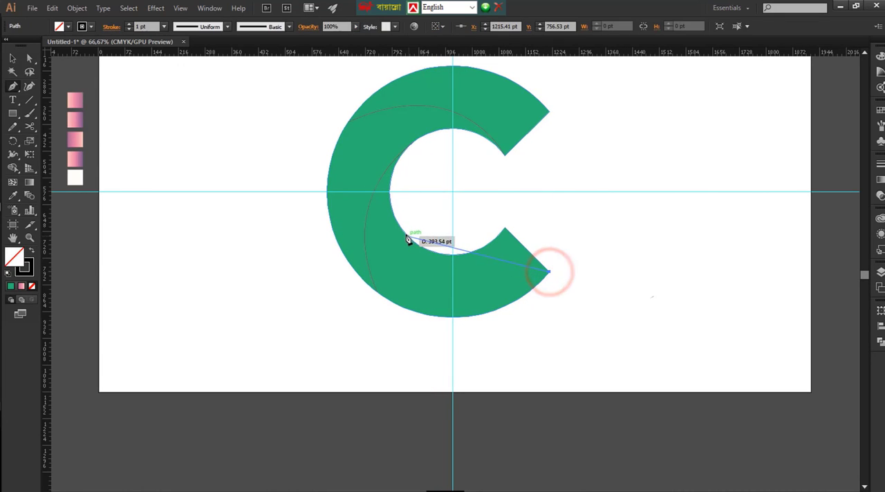
pyautogui.moveTo(406, 234); pyautogui.dragTo(357, 138)
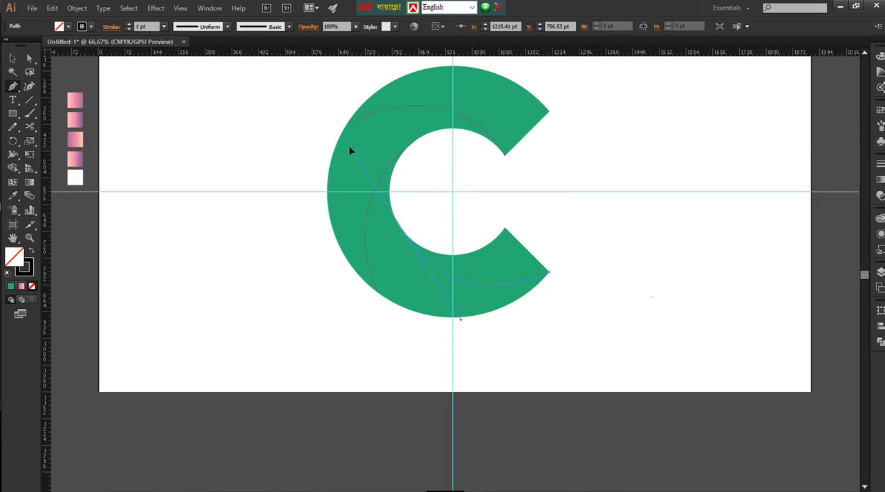
pyautogui.click(350, 149)
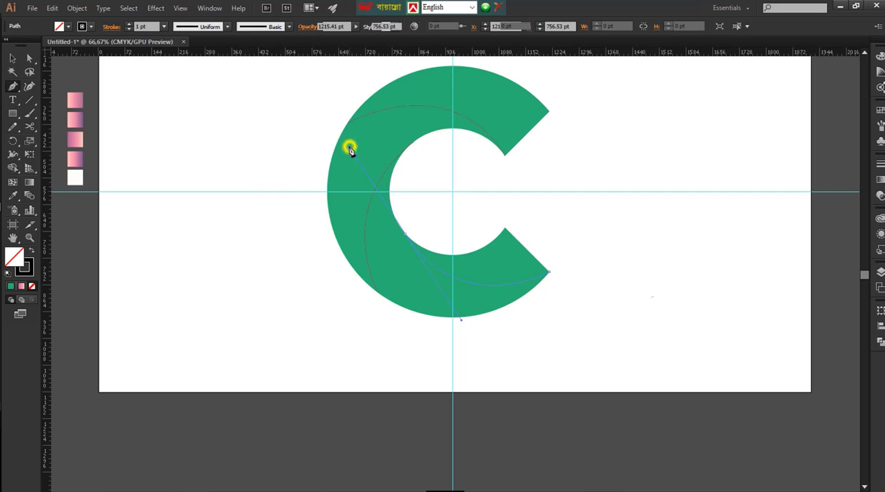
pyautogui.click(164, 132)
# Divide the C along the three curves with Shape Builder, giving all four segments a dark blue fill and no stroke
pyautogui.moveTo(320, 113); pyautogui.dragTo(551, 347)
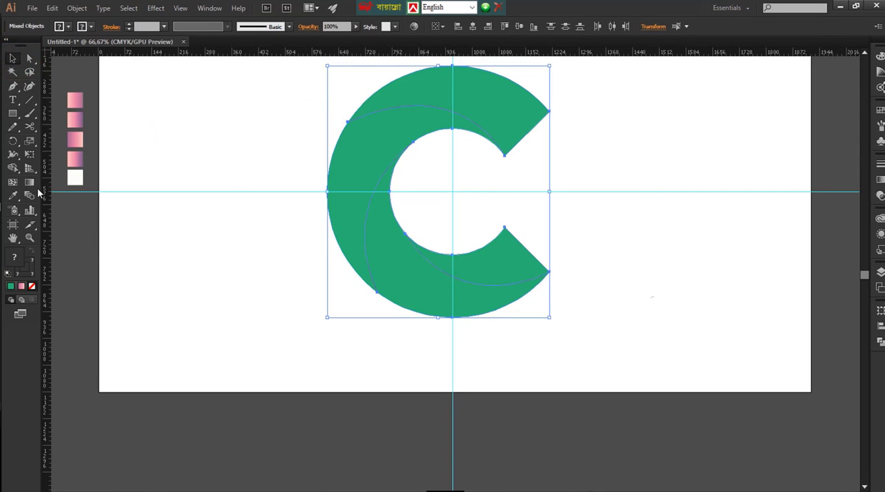
pyautogui.click(13, 168)
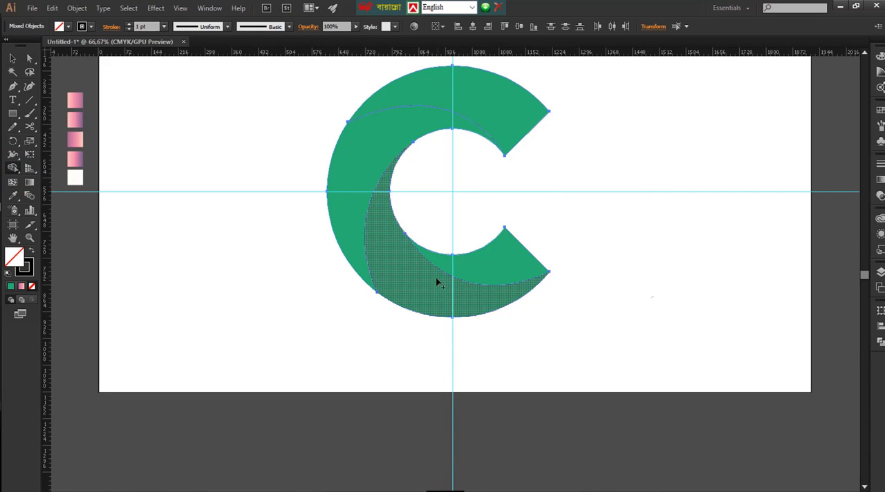
pyautogui.click(82, 27)
pyautogui.click(12, 45)
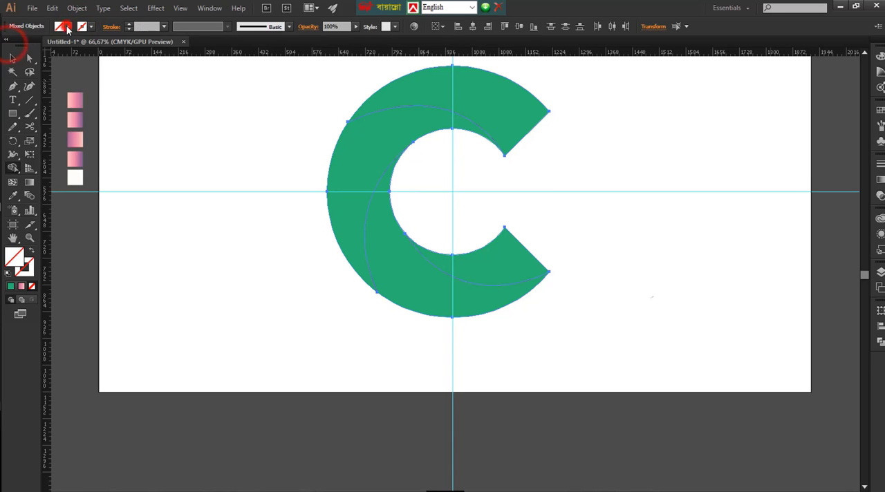
pyautogui.click(62, 26)
pyautogui.click(73, 47)
pyautogui.click(457, 105)
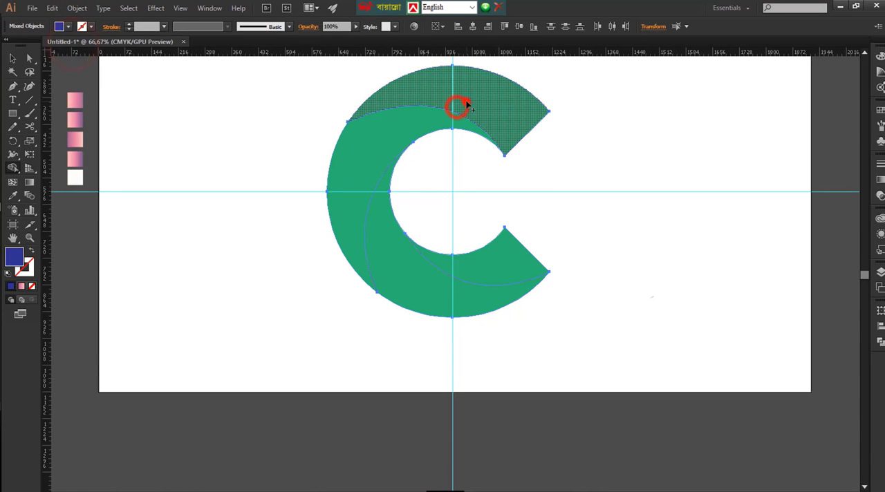
pyautogui.click(392, 126)
pyautogui.click(387, 215)
pyautogui.click(499, 268)
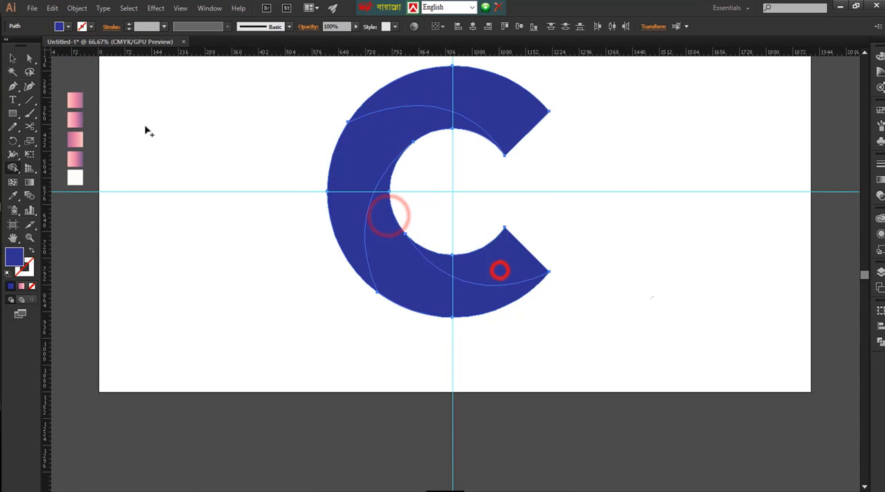
pyautogui.click(19, 56)
pyautogui.click(224, 125)
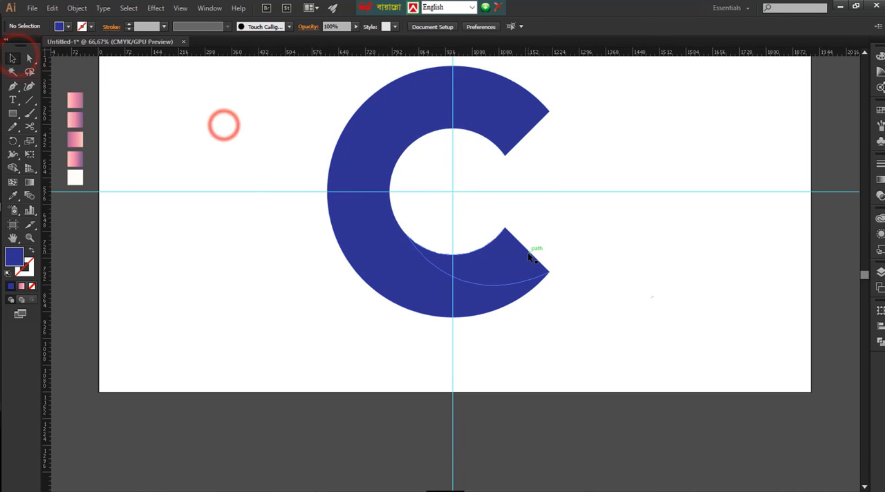
# Unlock all locked objects, including the two guides
pyautogui.hotkey('ctrl', '-')
pyautogui.click(463, 139)
pyautogui.click(610, 148)
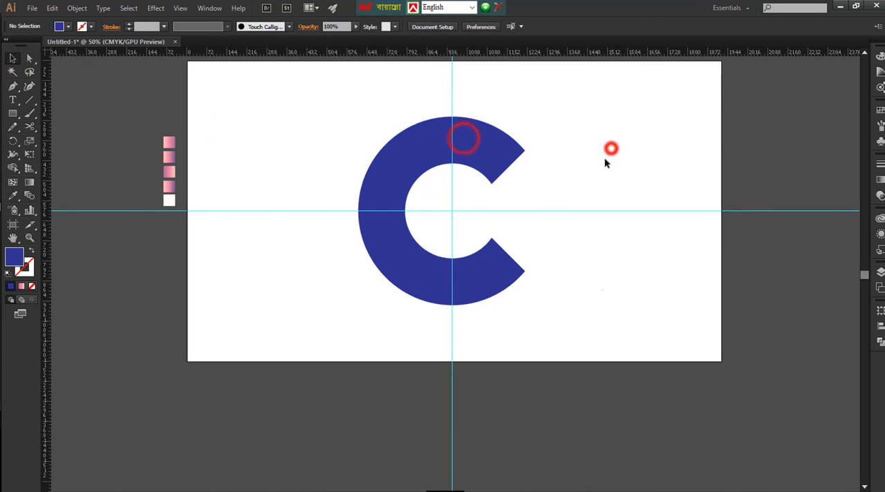
pyautogui.click(604, 188)
pyautogui.hotkey('ctrl', 'alt', '2')
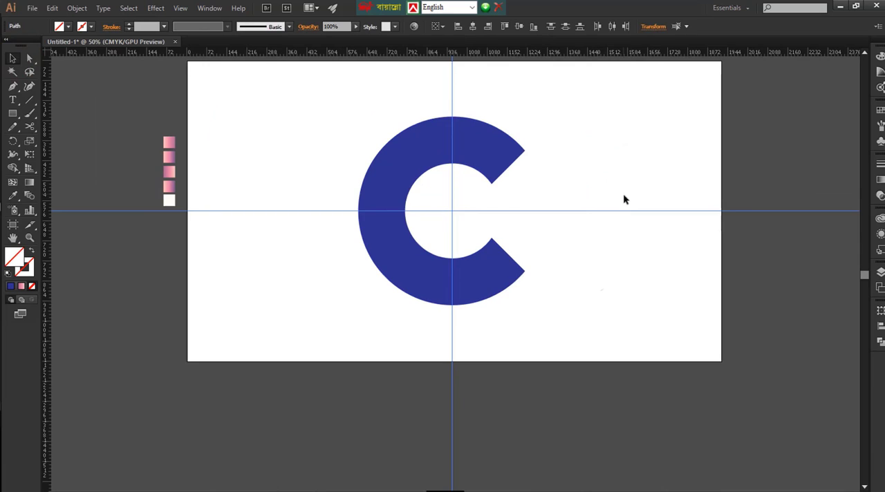
# Delete the two guides and fill the C's top segment with the uppermost gradient swatch using the Eyedropper
pyautogui.press('Delete')
pyautogui.click(483, 146)
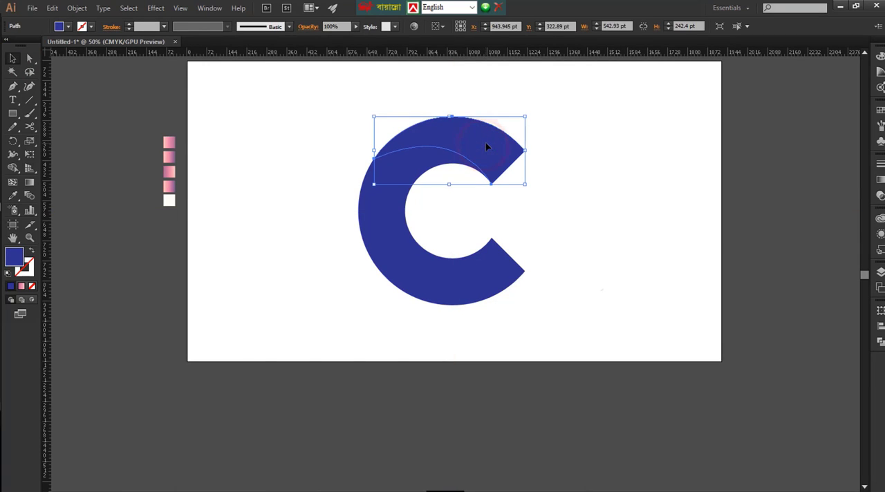
pyautogui.press('i')
pyautogui.click(170, 142)
# Fill the C's left, lower and lower inner segments with the second, third and fourth gradient swatches respectively using the Eyedropper
pyautogui.keyDown('ctrl'); pyautogui.click(411, 177); pyautogui.keyUp('ctrl')
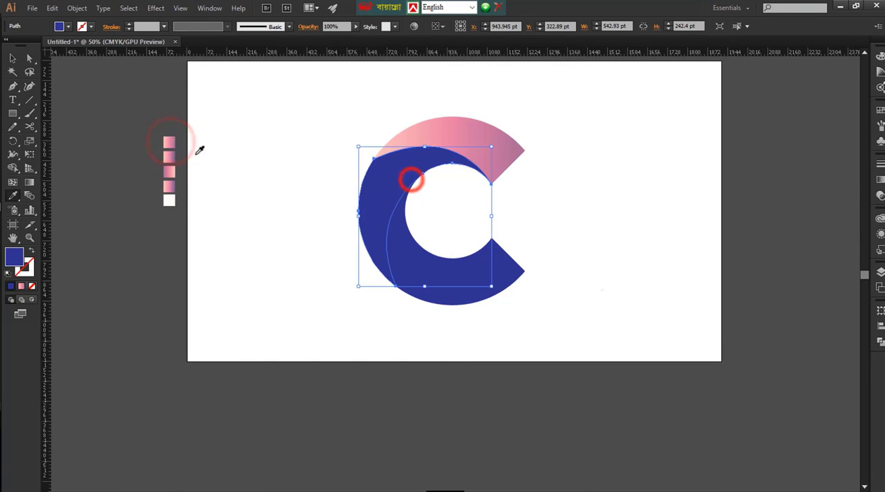
pyautogui.click(169, 156)
pyautogui.keyDown('ctrl'); pyautogui.click(412, 242); pyautogui.keyUp('ctrl')
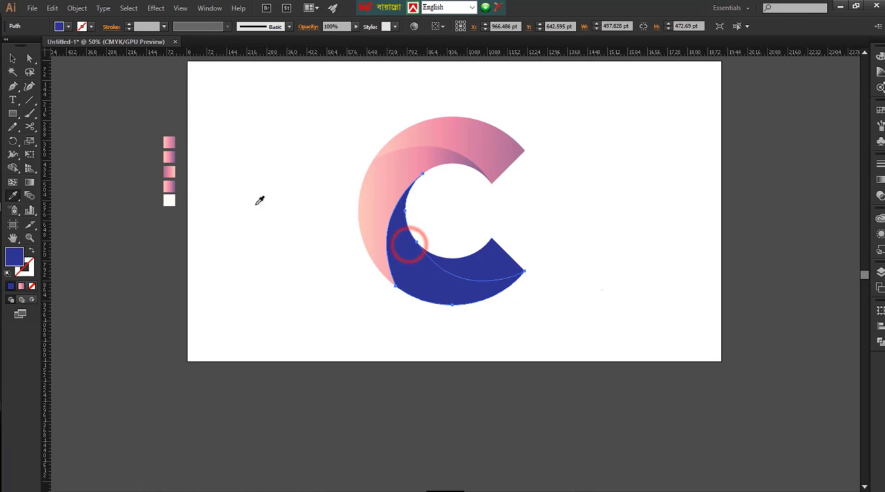
pyautogui.click(169, 170)
pyautogui.keyDown('ctrl'); pyautogui.click(496, 263); pyautogui.keyUp('ctrl')
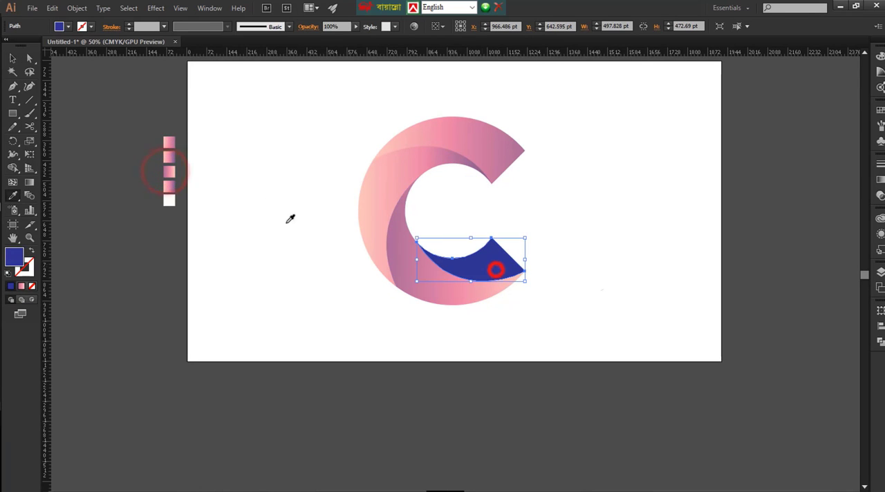
pyautogui.click(169, 191)
pyautogui.click(278, 179)
# Angle the left segment's gradient diagonally from peach at its lower-left outer edge to purple at the upper inner curve
pyautogui.hotkey('ctrl', '+')
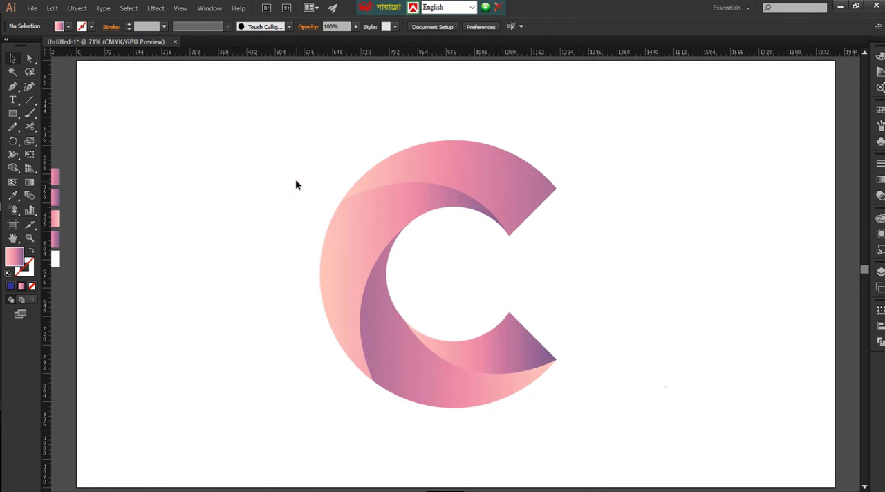
pyautogui.click(337, 206)
pyautogui.click(352, 224)
pyautogui.press('g')
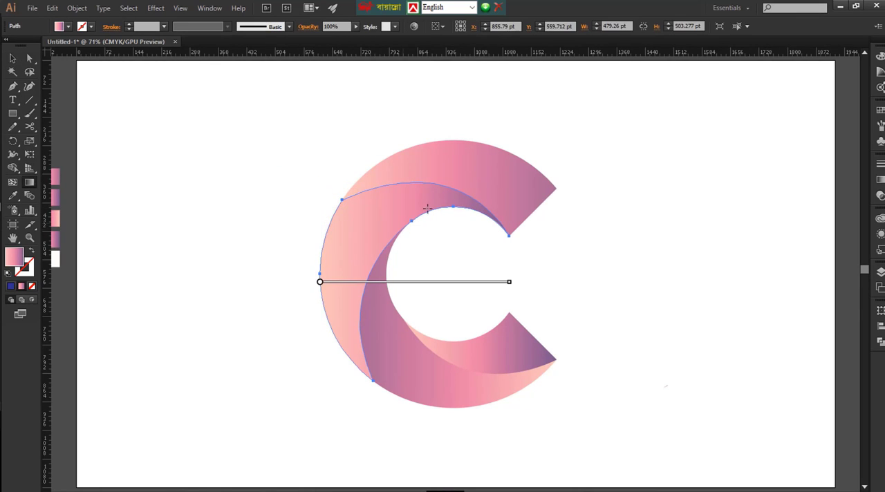
pyautogui.moveTo(465, 205); pyautogui.dragTo(434, 188)
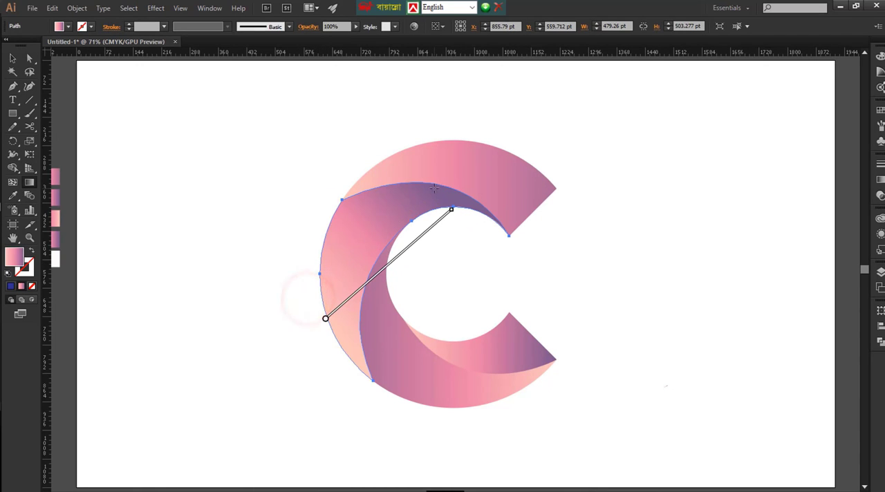
# Angle the top segment's gradient diagonally from peach at its upper-left edge to purple near the C's upper opening
pyautogui.press('v')
pyautogui.click(479, 172)
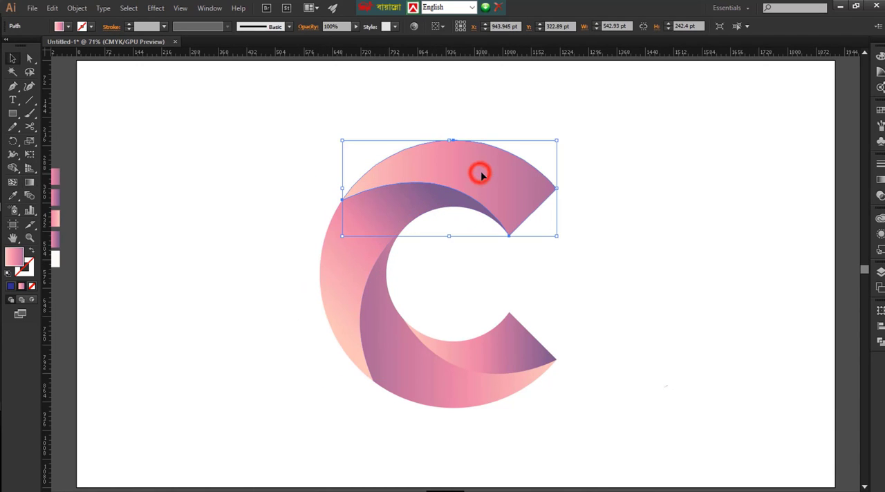
pyautogui.press('g')
pyautogui.moveTo(525, 203)
pyautogui.mouseDown()
pyautogui.moveTo(405, 138)
pyautogui.moveTo(499, 207)
pyautogui.moveTo(522, 206)
pyautogui.moveTo(519, 188)
pyautogui.mouseUp()
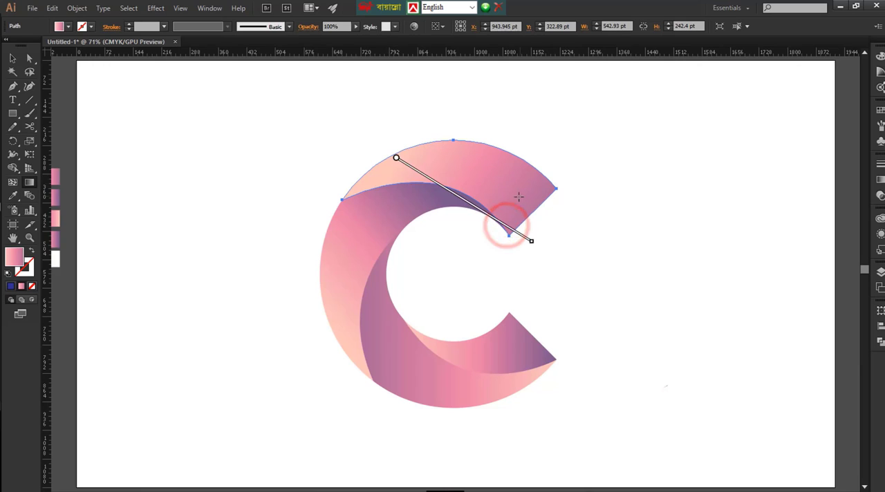
# Angle the large lower segment's gradient from purple at the C's bottom edge up to peach near the inner curve
pyautogui.click(416, 364)
pyautogui.press('g')
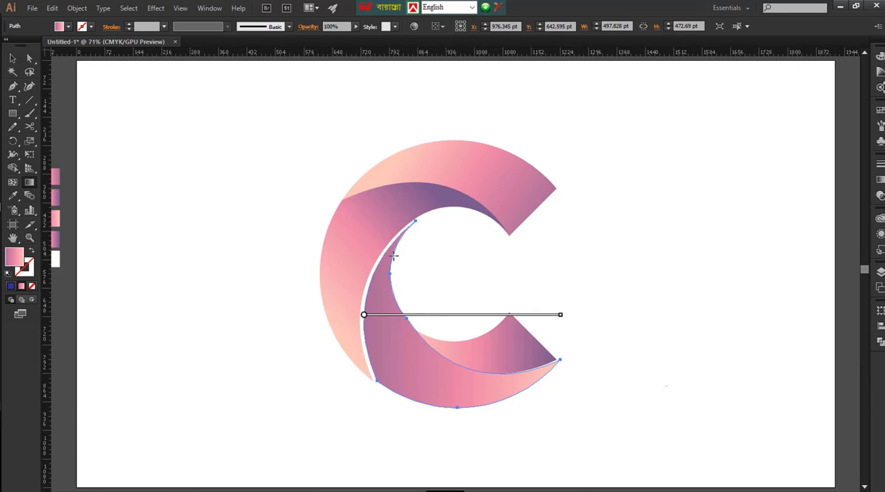
pyautogui.hotkey('shift', 'Left')
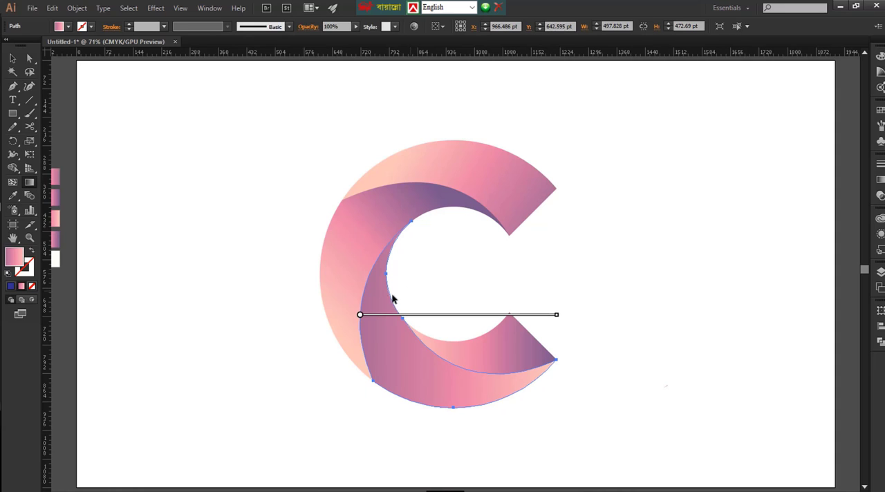
pyautogui.press('v')
pyautogui.press('g')
pyautogui.moveTo(380, 244)
pyautogui.mouseDown()
pyautogui.moveTo(440, 412)
pyautogui.moveTo(422, 351)
pyautogui.mouseUp()
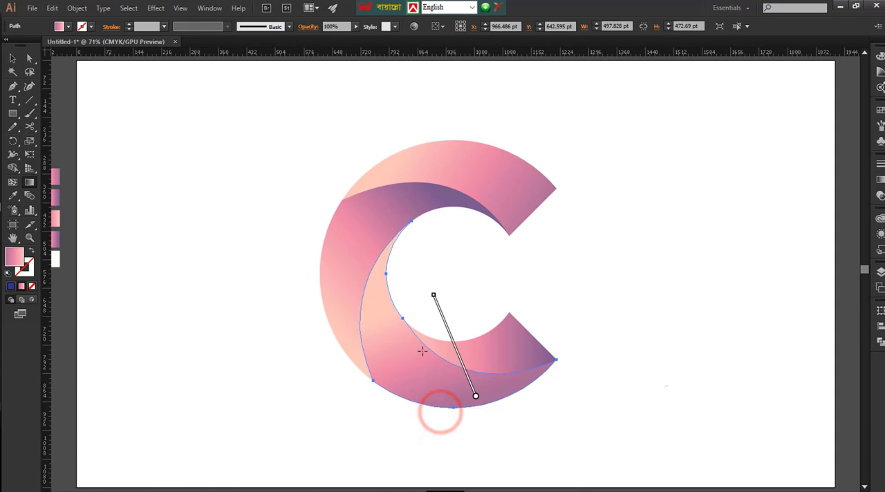
# Angle the lower inner segment's gradient from dark purple at its narrow inner end to peach at the C's lower opening
pyautogui.press('v')
pyautogui.click(496, 346)
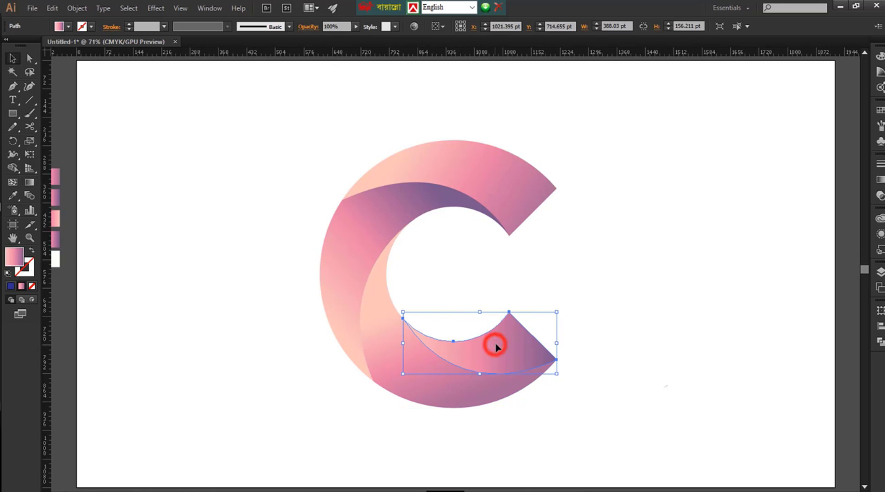
pyautogui.press('g')
pyautogui.moveTo(450, 347)
pyautogui.mouseDown()
pyautogui.moveTo(579, 314)
pyautogui.moveTo(579, 325)
pyautogui.mouseUp()
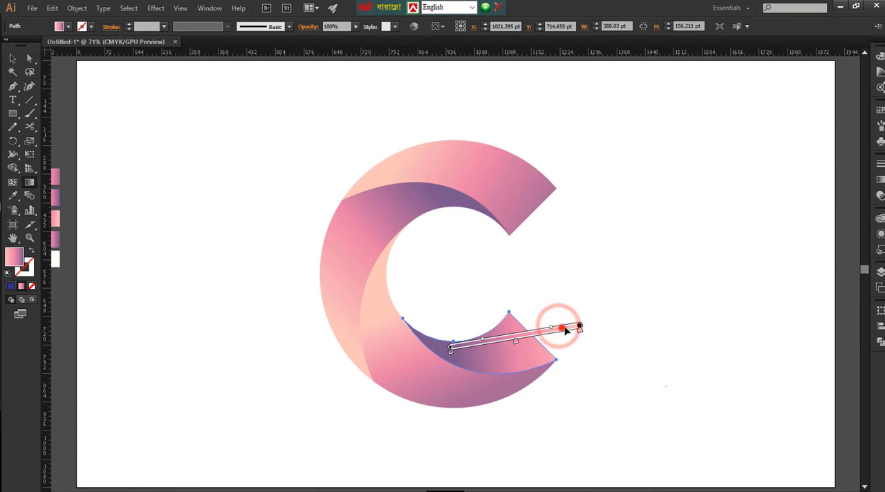
pyautogui.moveTo(563, 329)
pyautogui.mouseDown()
pyautogui.moveTo(570, 331)
pyautogui.moveTo(524, 338)
pyautogui.mouseUp()
pyautogui.click(11, 58)
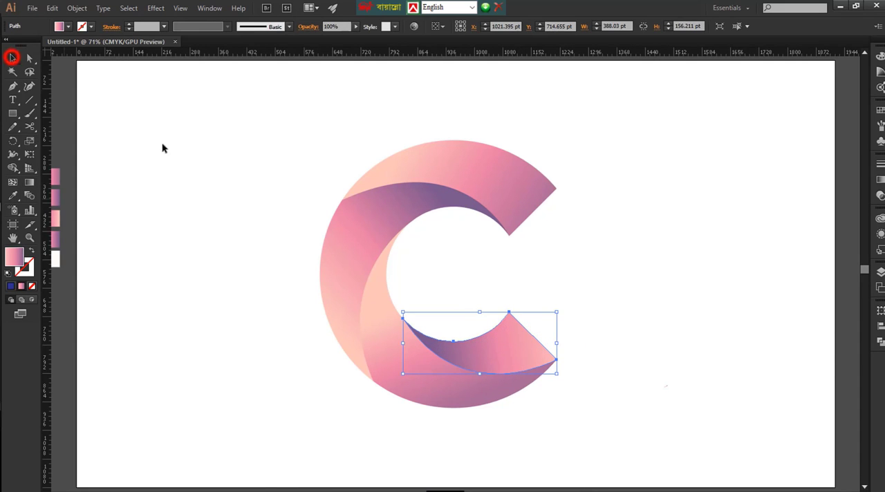
pyautogui.click(166, 145)
# Select all four segments of the C and scale them down slightly about their center
pyautogui.hotkey('ctrl', '-')
pyautogui.hotkey('ctrl', '-')
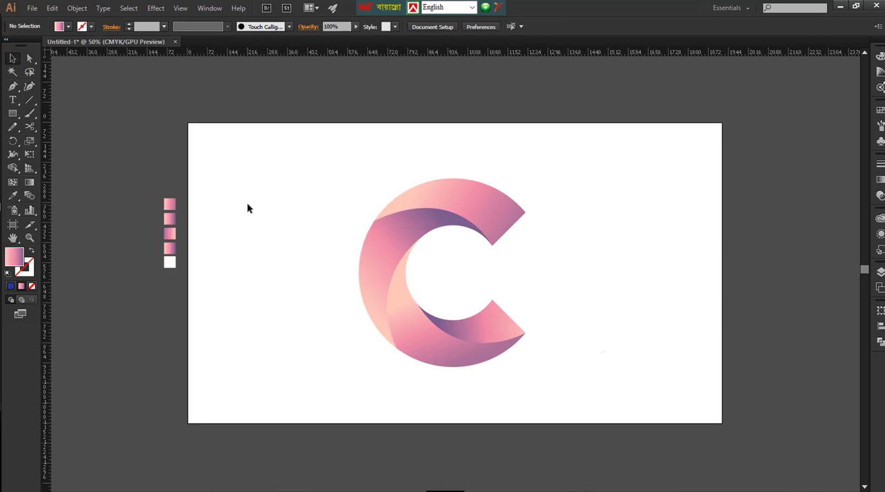
pyautogui.moveTo(332, 166); pyautogui.dragTo(559, 407)
pyautogui.moveTo(525, 367); pyautogui.dragTo(517, 362)
pyautogui.click(590, 367)
pyautogui.hotkey('ctrl', '0')
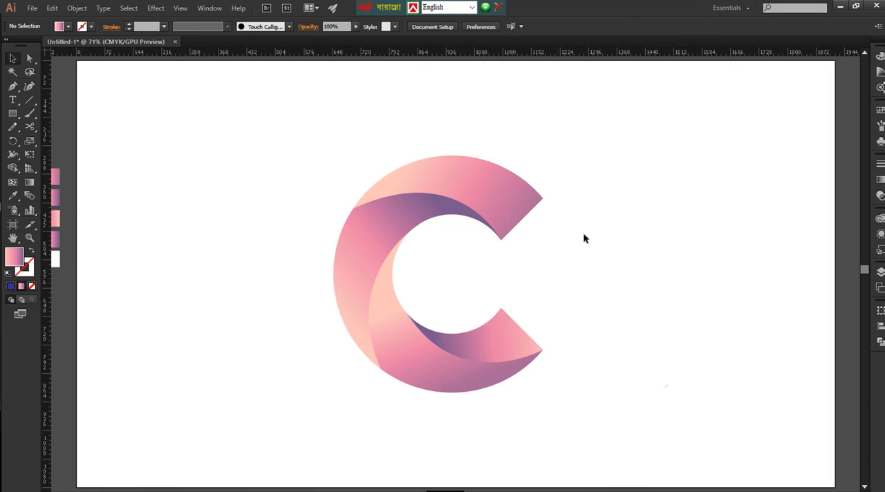
# Shift the left segment's diagonal gradient slightly toward the upper right with the Gradient tool
pyautogui.click(443, 203)
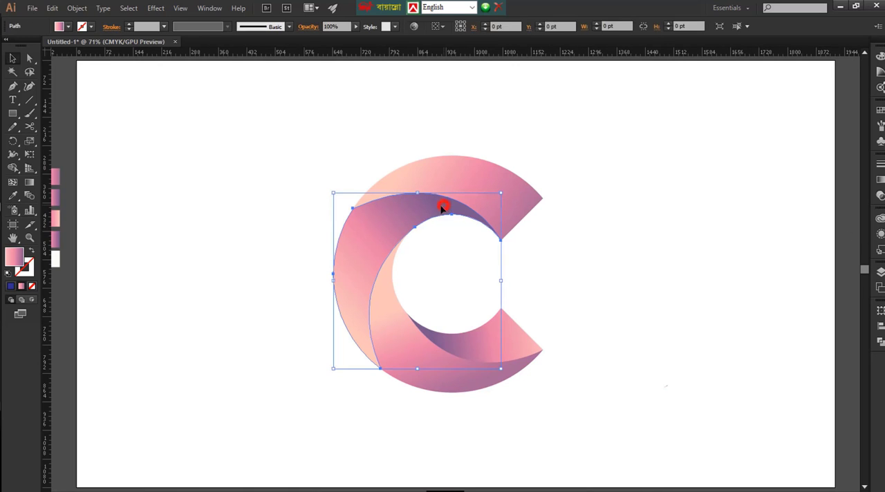
pyautogui.press('g')
pyautogui.moveTo(417, 233); pyautogui.dragTo(420, 243)
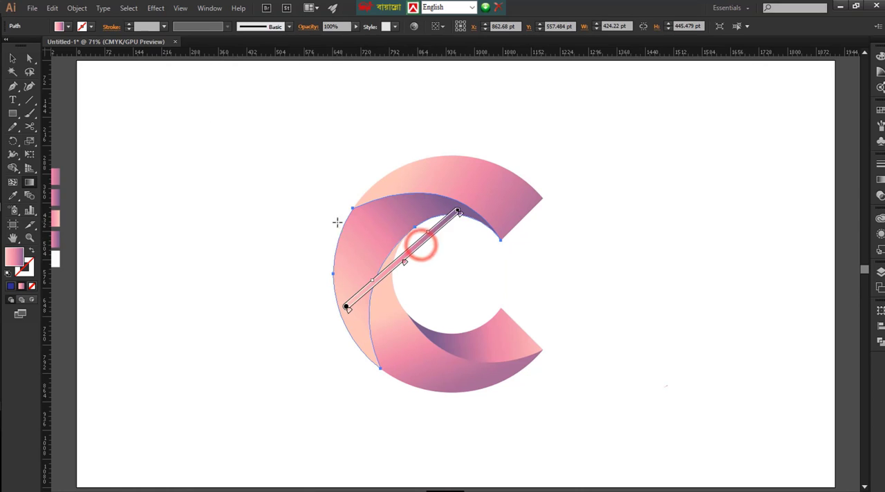
pyautogui.click(12, 59)
# Shift the top segment's gradient slightly toward the lower right to widen its peach area
pyautogui.click(504, 206)
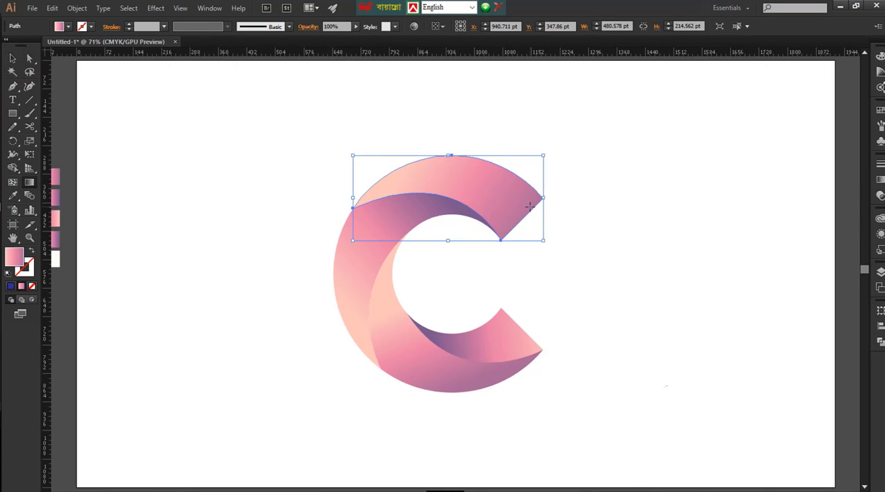
pyautogui.press('g')
pyautogui.click(490, 222)
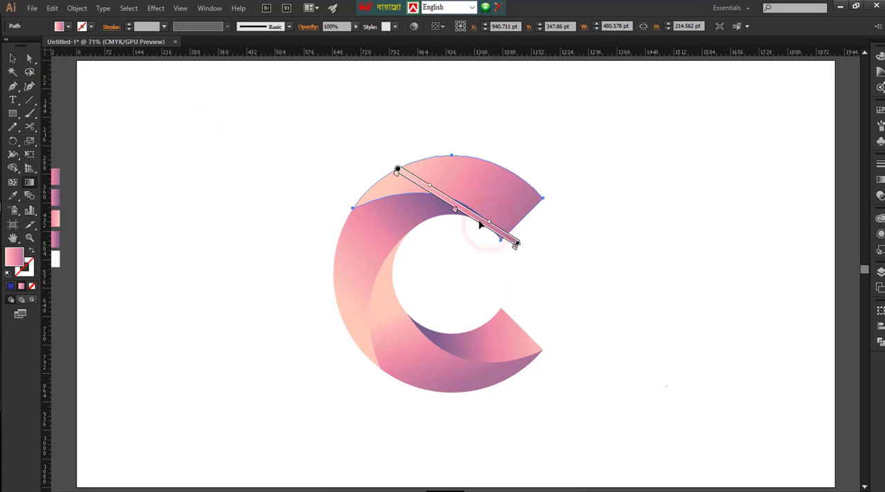
pyautogui.moveTo(480, 225); pyautogui.dragTo(488, 230)
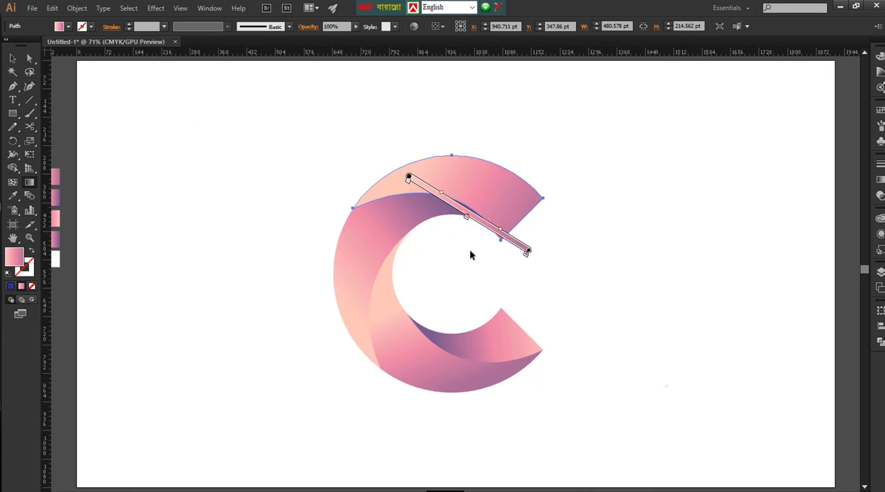
# Fine-tune the large lower segment's gradient by shifting it slightly downward, and deselect the artwork
pyautogui.press('v')
pyautogui.click(424, 376)
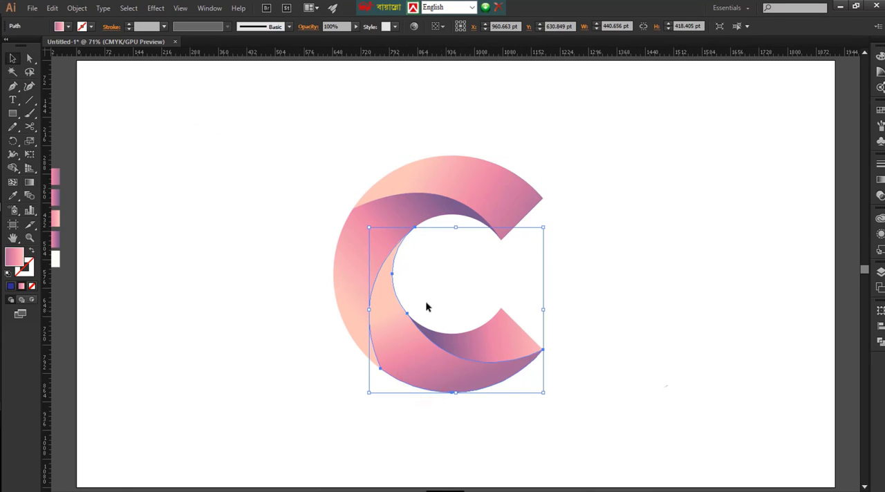
pyautogui.press('g')
pyautogui.moveTo(451, 329)
pyautogui.mouseDown()
pyautogui.moveTo(423, 339)
pyautogui.moveTo(449, 330)
pyautogui.mouseUp()
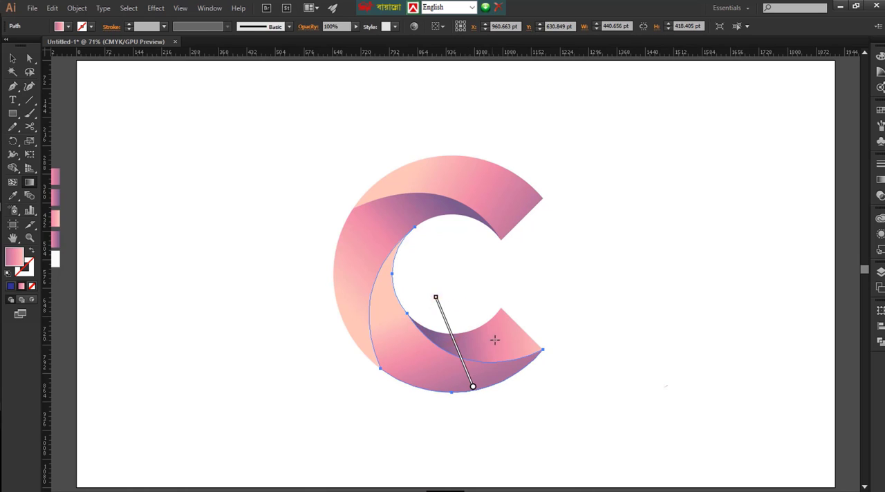
pyautogui.press('v')
pyautogui.click(549, 322)
pyautogui.click(582, 323)
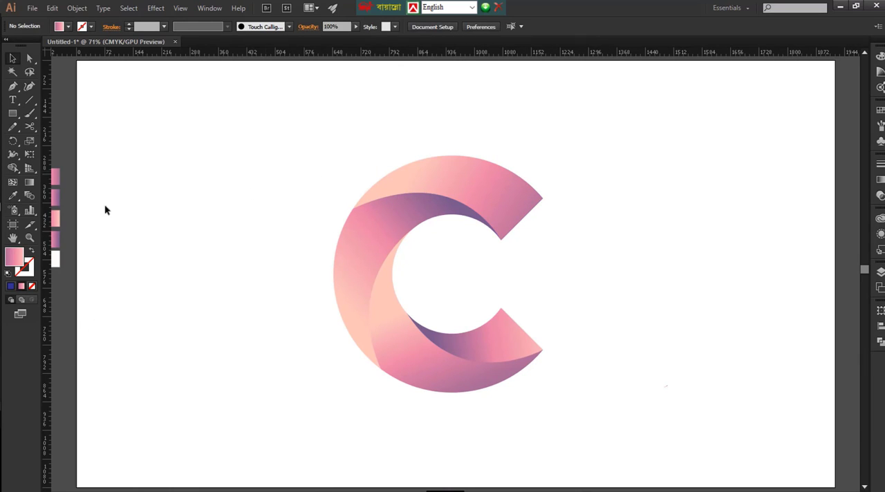
# Select the off-white square beside the artboard to load its fill color with no stroke
pyautogui.click(58, 260)
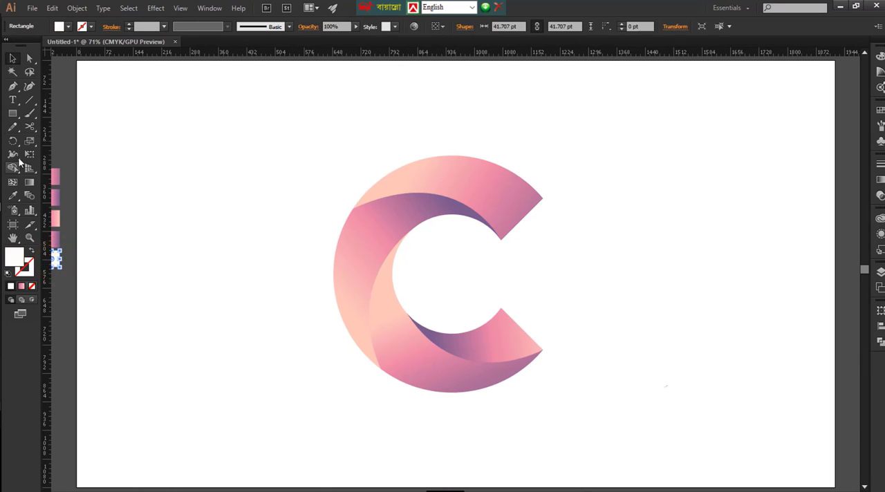
pyautogui.moveTo(12, 114); pyautogui.dragTo(61, 128)
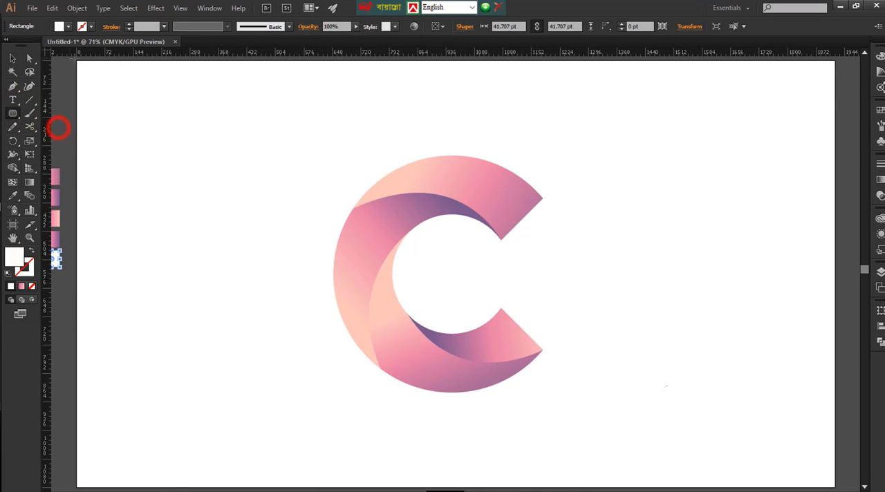
pyautogui.moveTo(77, 61); pyautogui.dragTo(803, 436)
pyautogui.hotkey('ctrl', 'z')
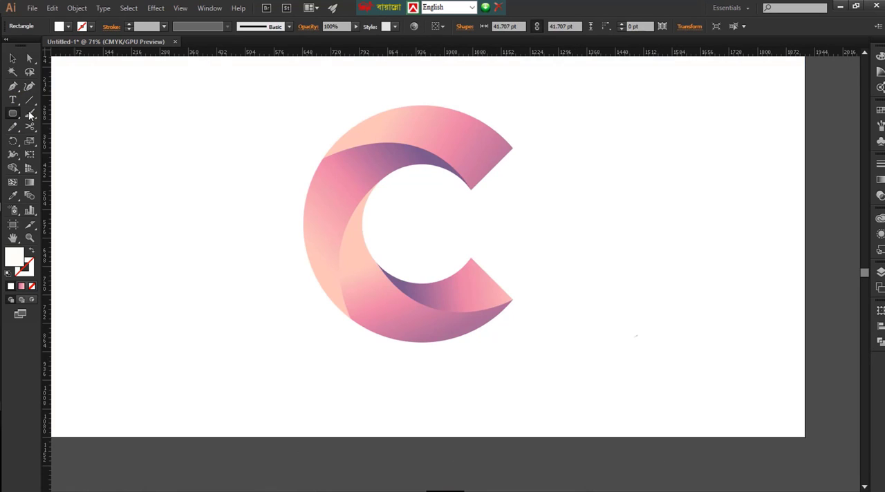
# Draw an off-white background rectangle of about 1927 by 1080 pt covering the artboard
pyautogui.moveTo(12, 109); pyautogui.dragTo(43, 122)
pyautogui.click(54, 116)
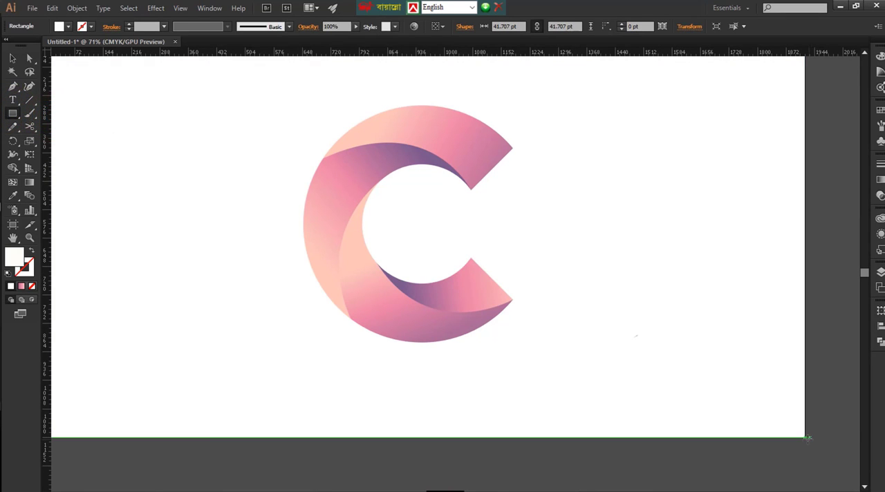
pyautogui.moveTo(808, 438); pyautogui.dragTo(97, 102)
# Send the off-white background rectangle to the back behind the C and deselect it
pyautogui.rightClick(338, 257)
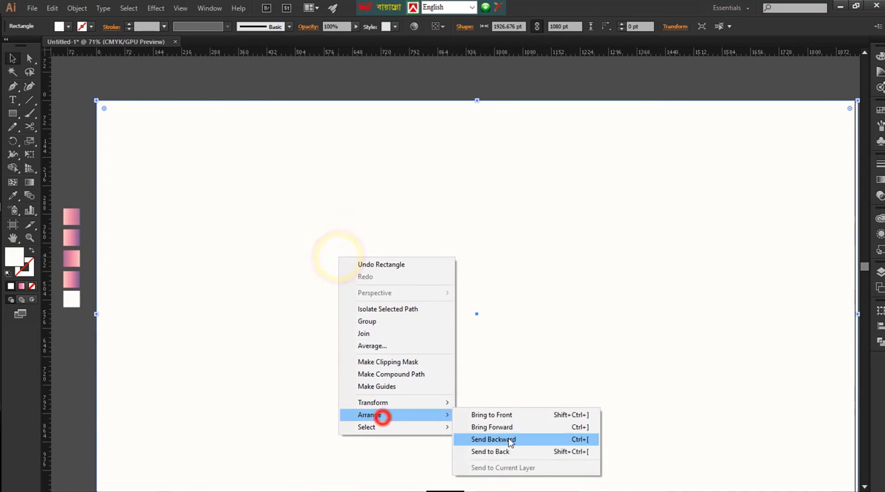
pyautogui.click(375, 414)
pyautogui.click(509, 450)
pyautogui.hotkey('ctrl', '0')
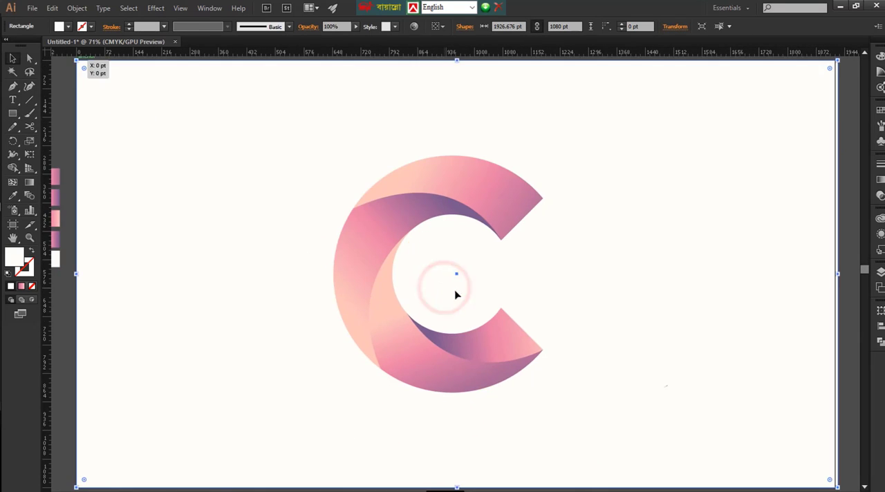
pyautogui.moveTo(346, 172); pyautogui.dragTo(624, 405)
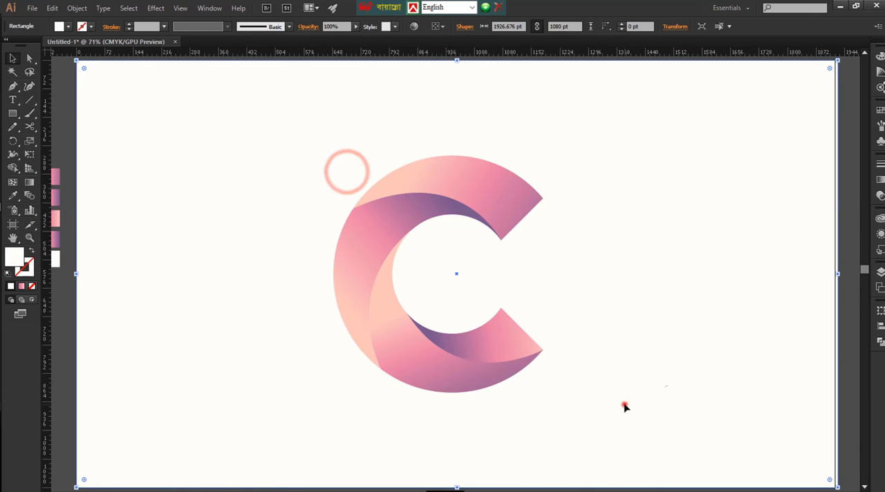
pyautogui.click(625, 407)
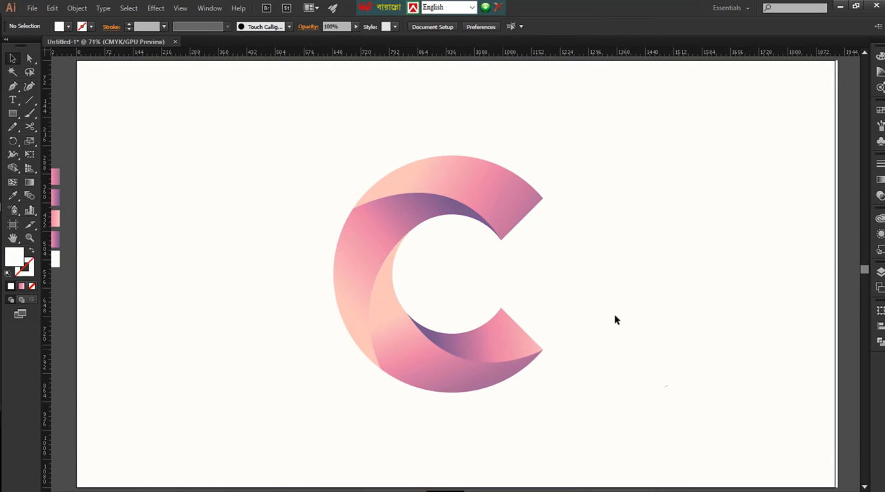
pyautogui.hotkey('ctrl', '-')
pyautogui.hotkey('ctrl', '-')
pyautogui.hotkey('alt', 'Tab')
pyautogui.scroll(3, 445, 249)
pyautogui.scroll(-2, 445, 249)
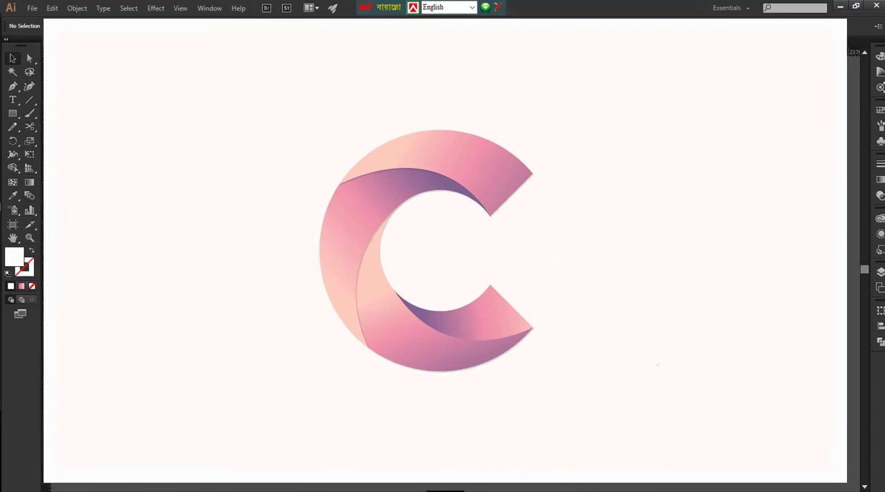